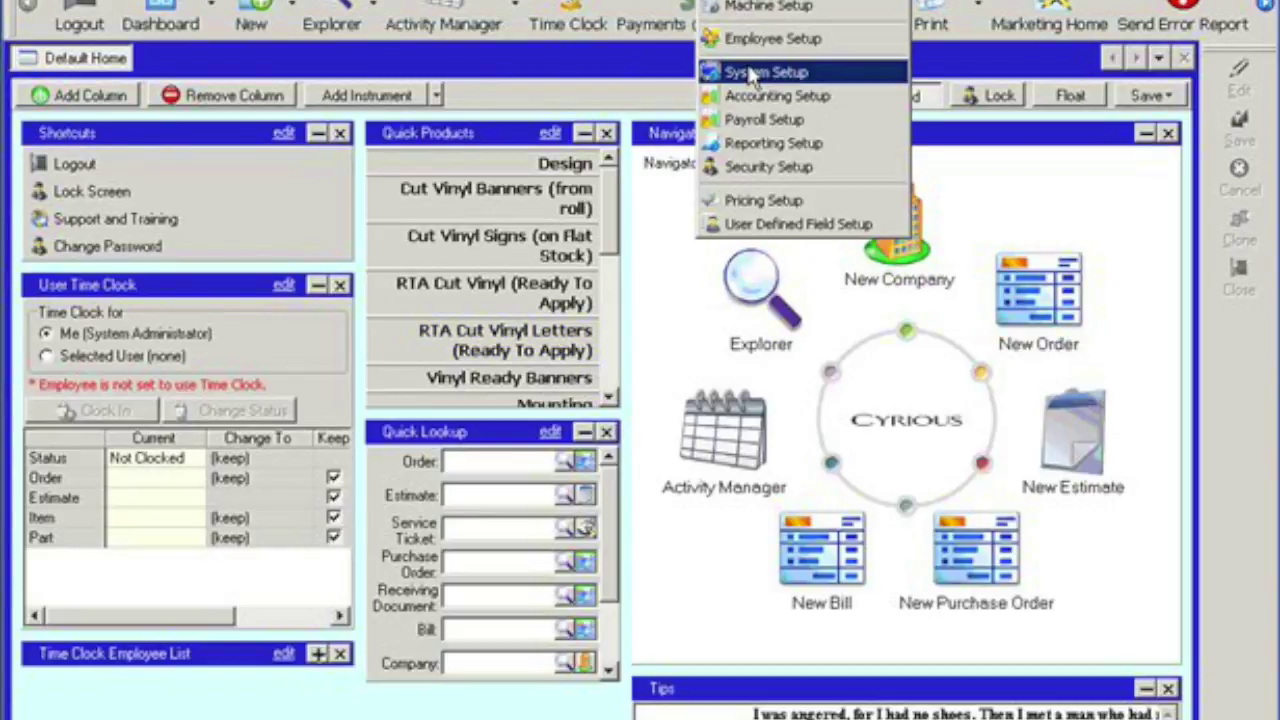
# Check in System Setup whether payables and bills, receiving documents and purchase orders are enabled, and close the setup.
pyautogui.click(752, 74)
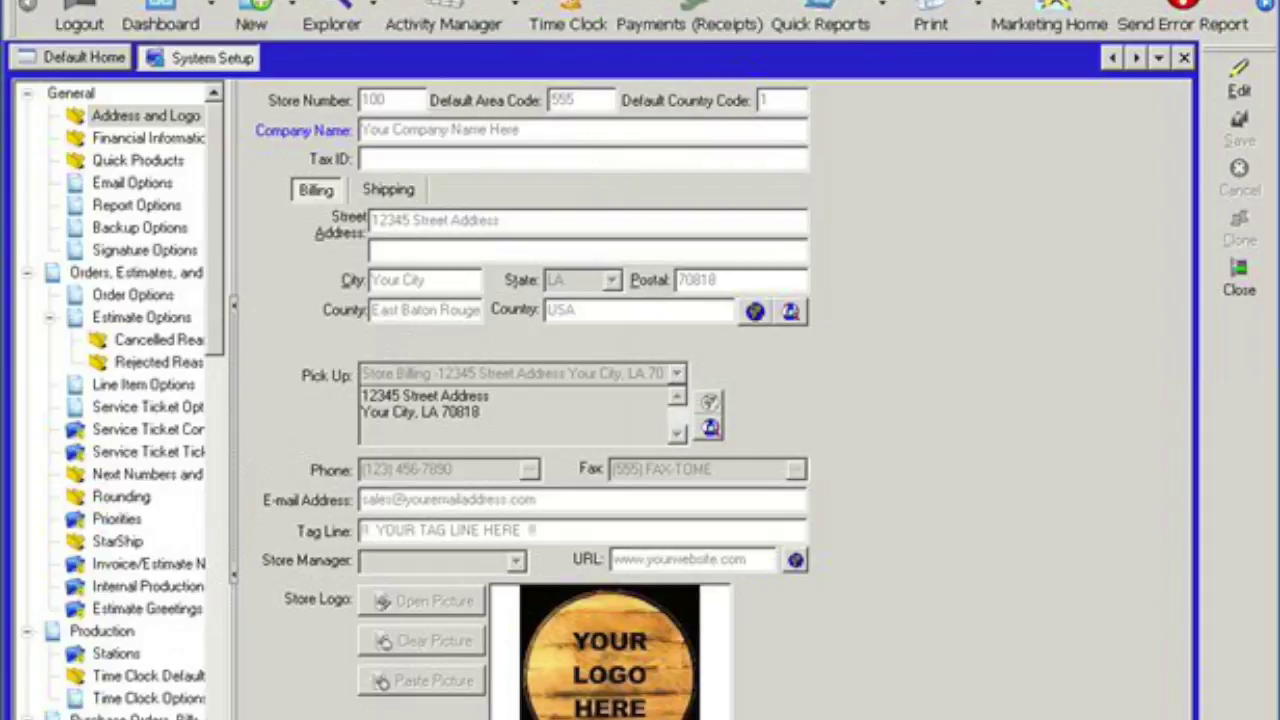
pyautogui.click(133, 716)
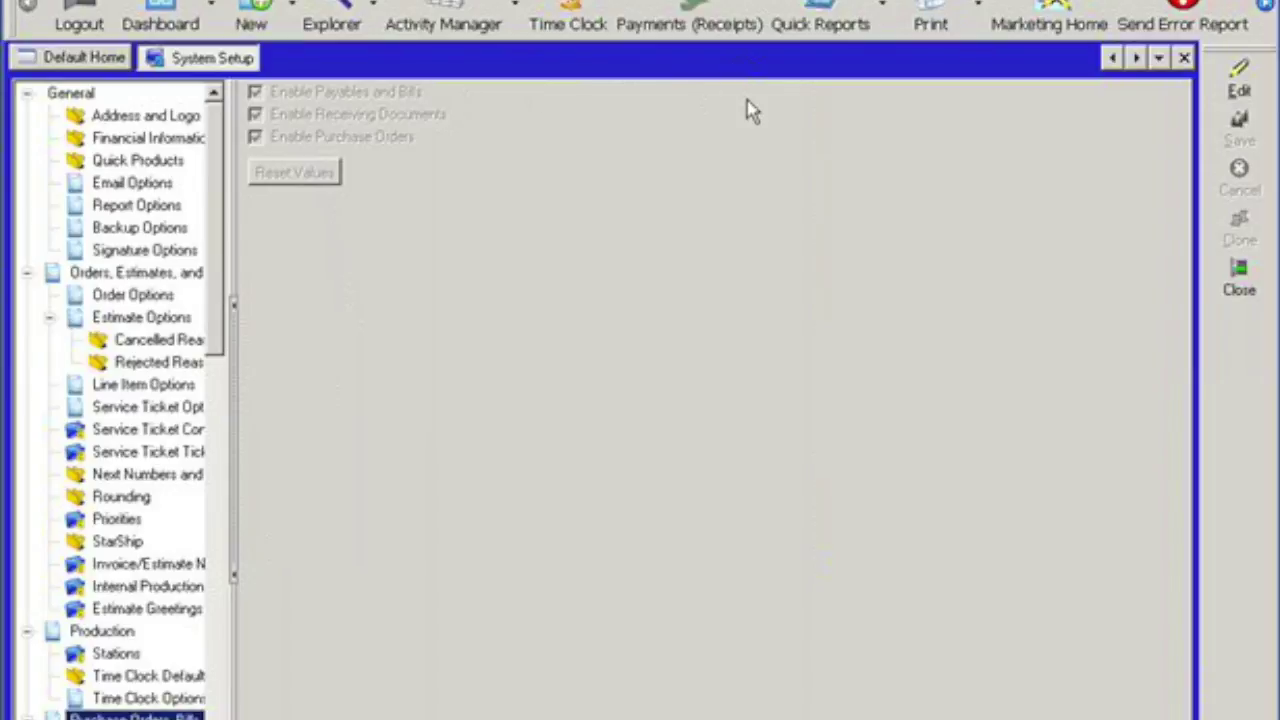
pyautogui.click(1183, 59)
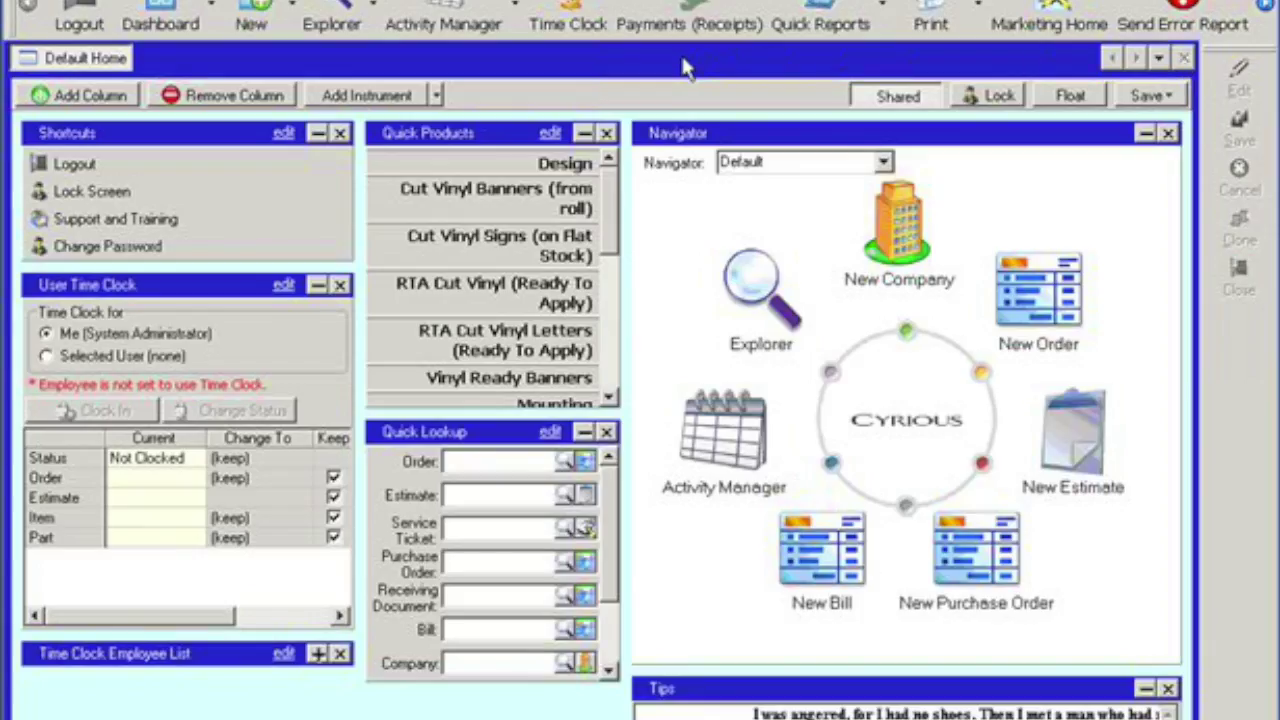
# Create a new bill for the vendor Sign Supplies with the description "New Bill".
pyautogui.click(258, 20)
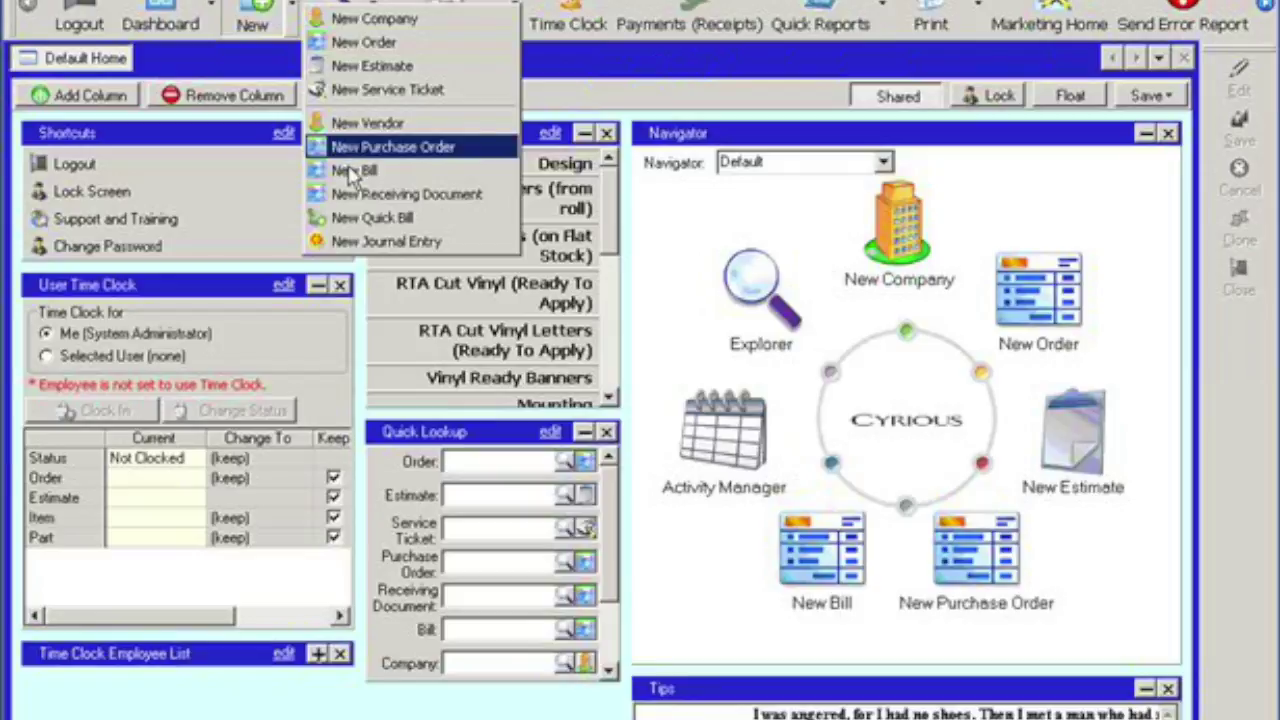
pyautogui.click(350, 172)
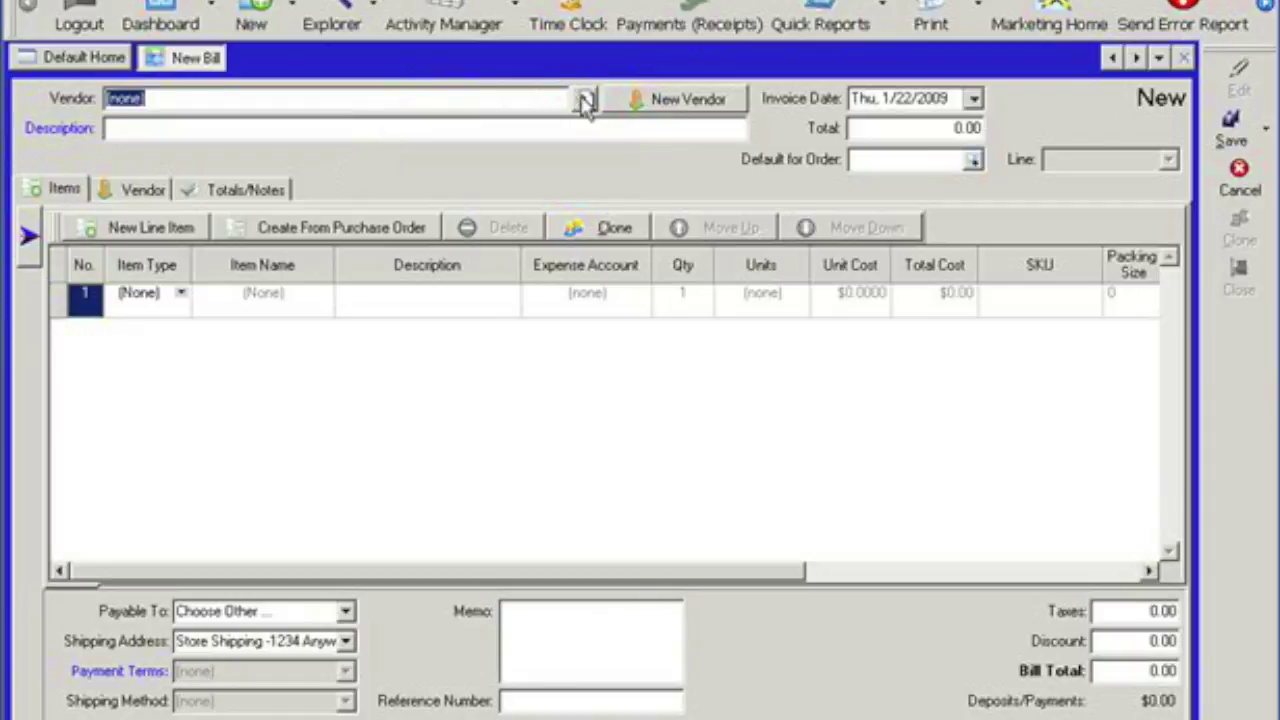
pyautogui.click(586, 101)
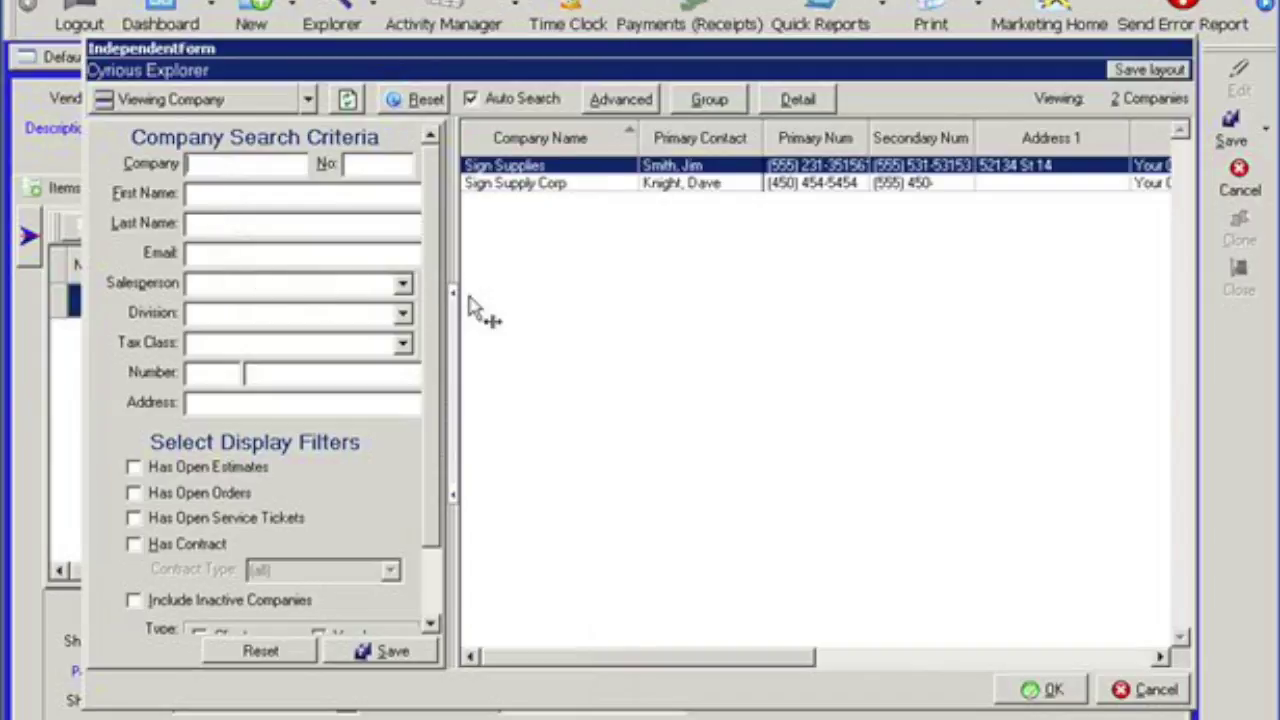
pyautogui.doubleClick(517, 168)
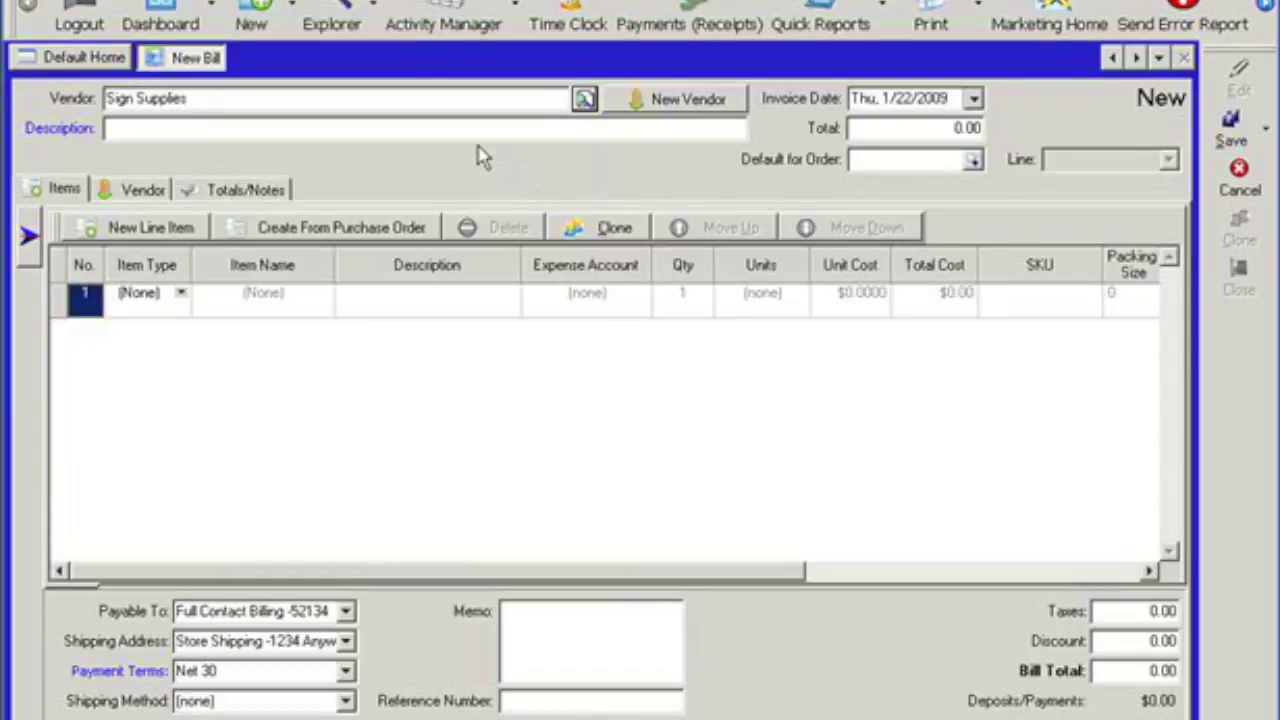
pyautogui.click(462, 130)
pyautogui.write('New Bill')
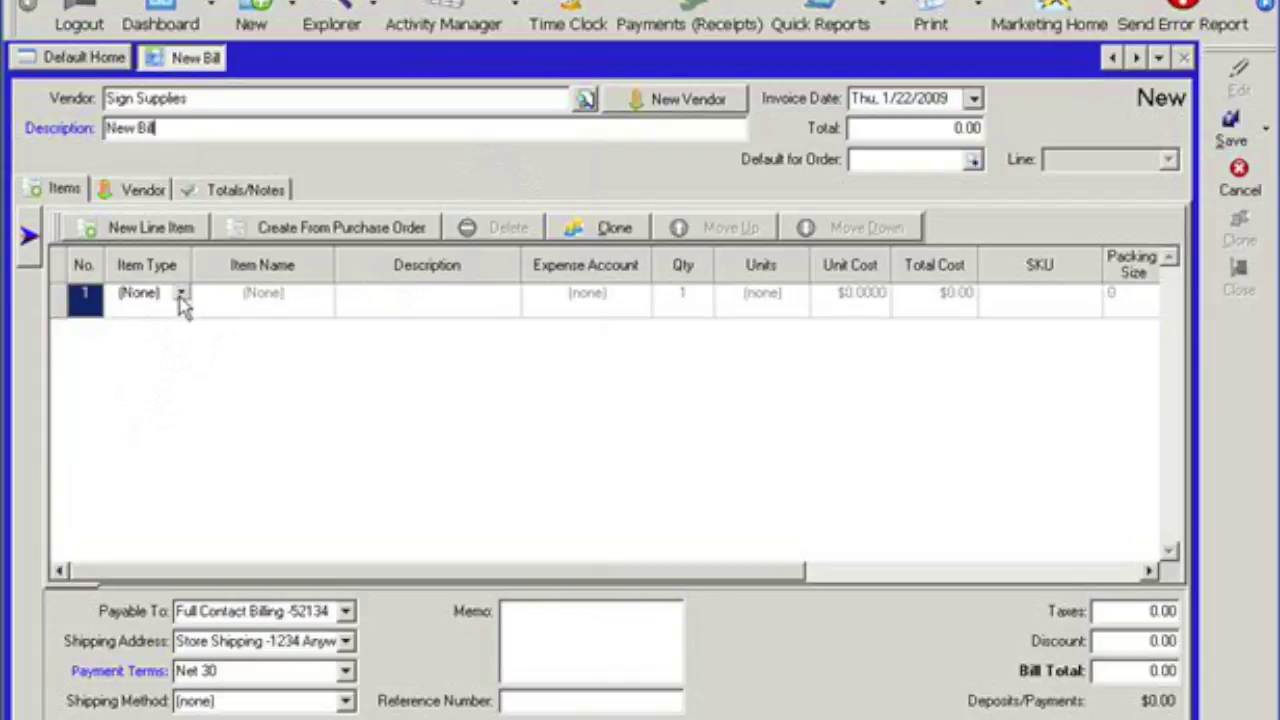
# Add the catalog item "Acrylic 1/8 in. White 48 x 96" as the first line item with a unit cost of $100.
pyautogui.click(181, 294)
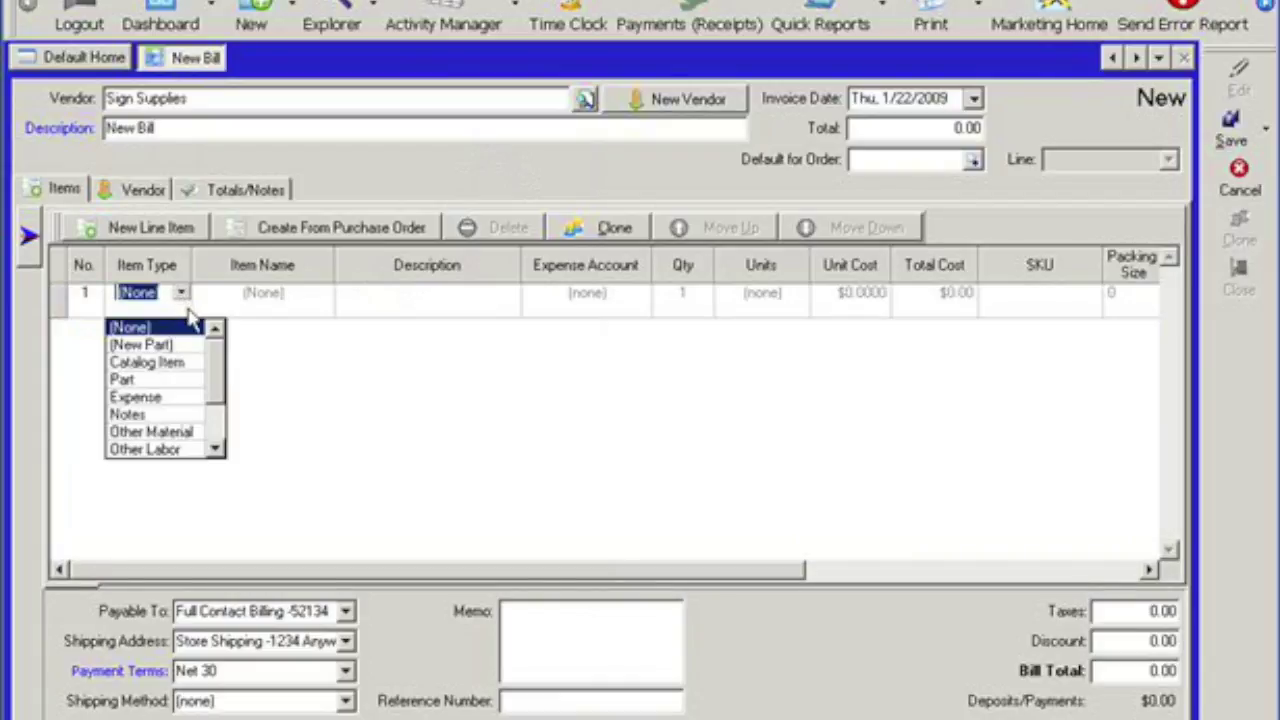
pyautogui.moveTo(218, 398); pyautogui.dragTo(215, 372)
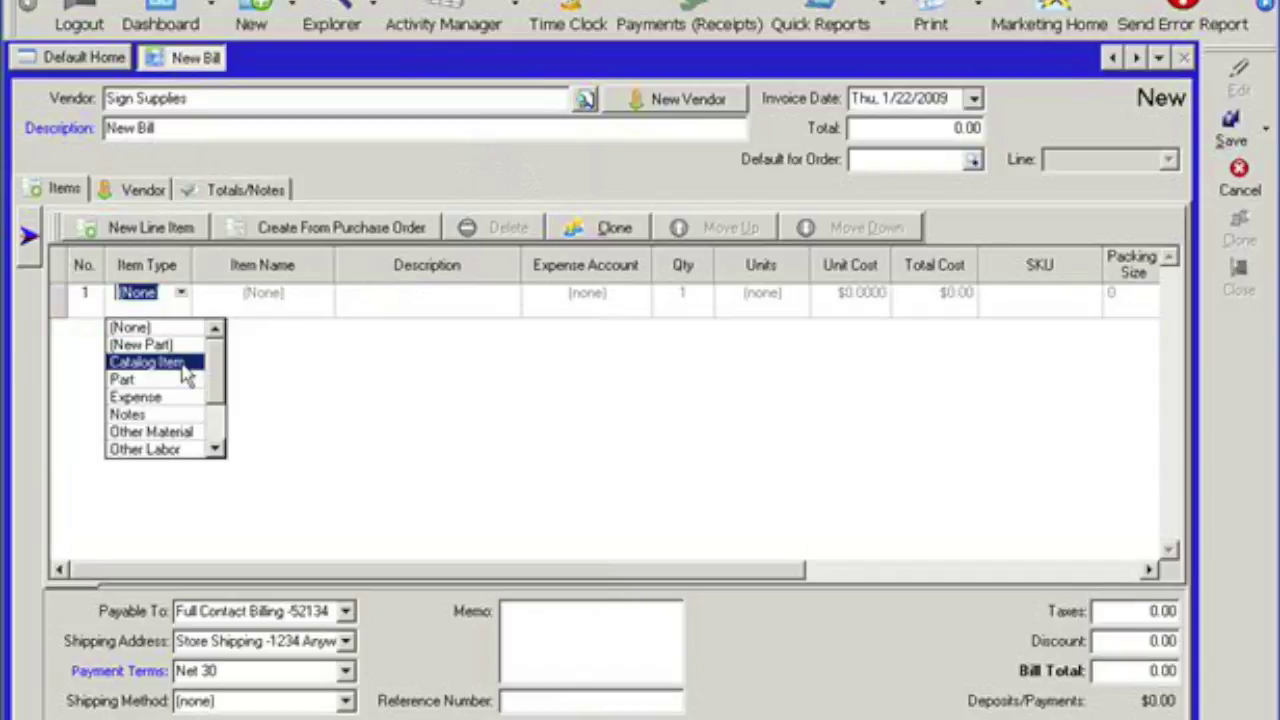
pyautogui.click(184, 366)
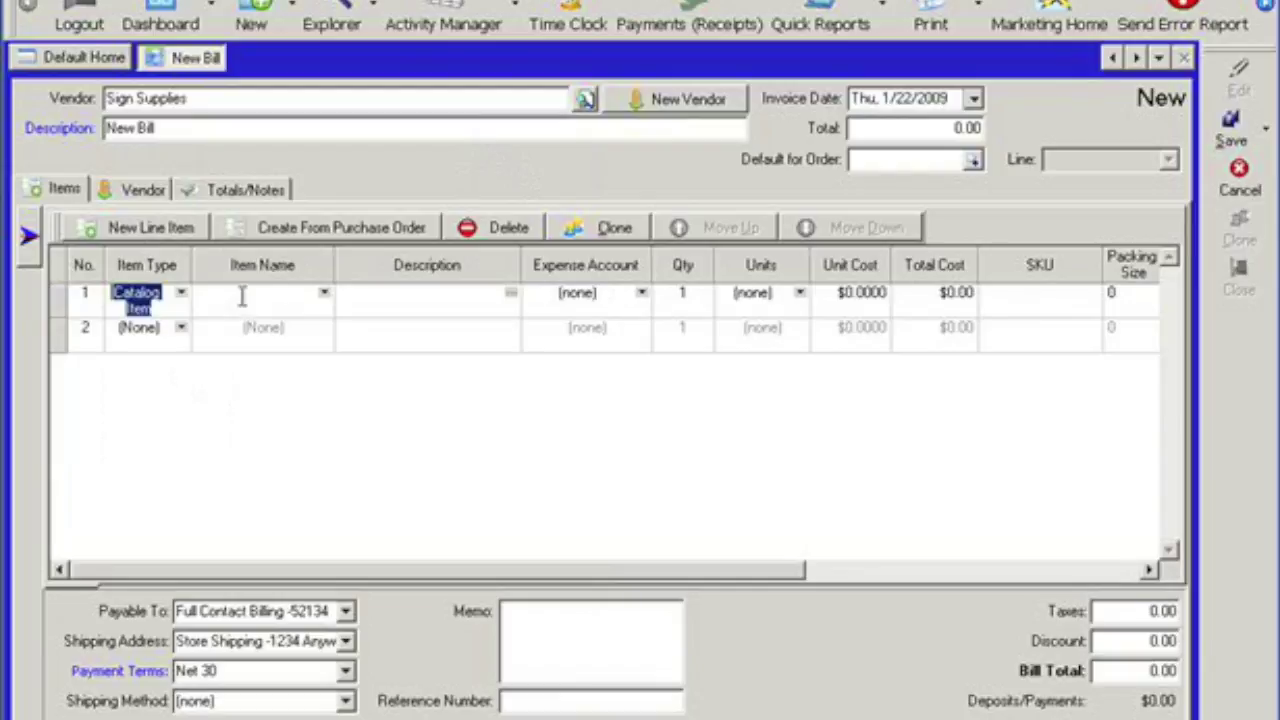
pyautogui.click(324, 294)
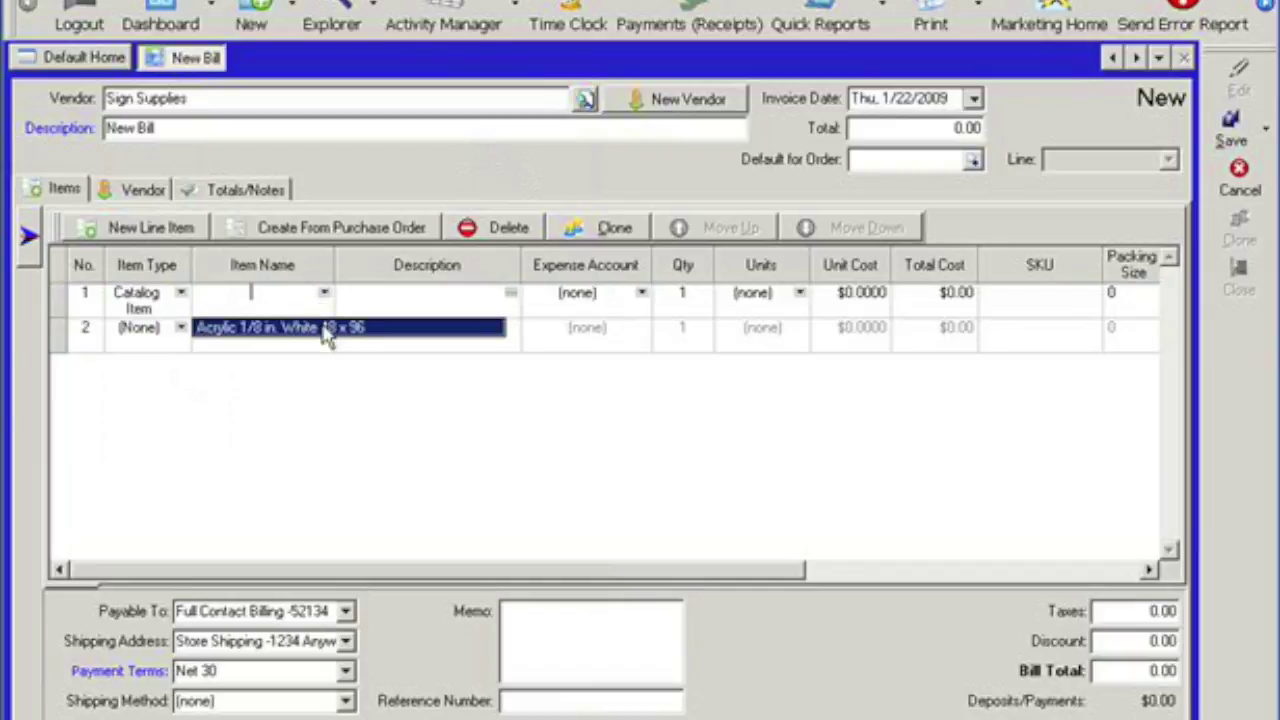
pyautogui.click(323, 333)
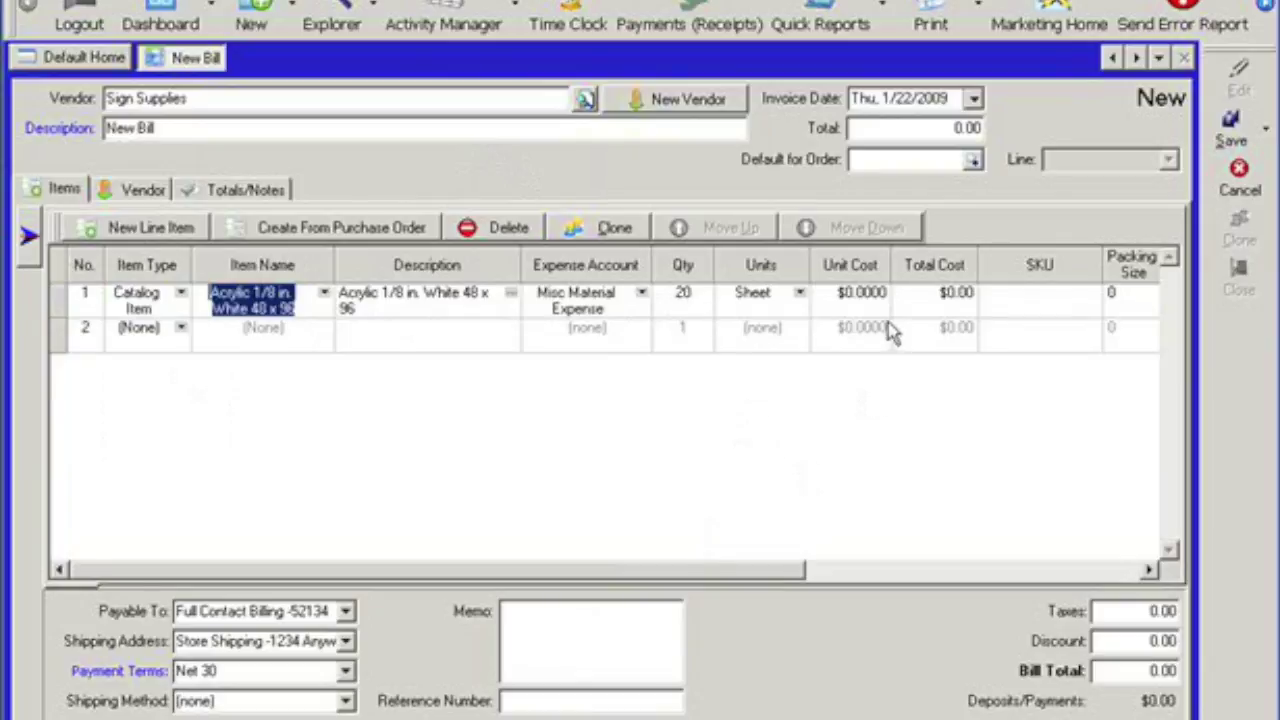
pyautogui.click(836, 292)
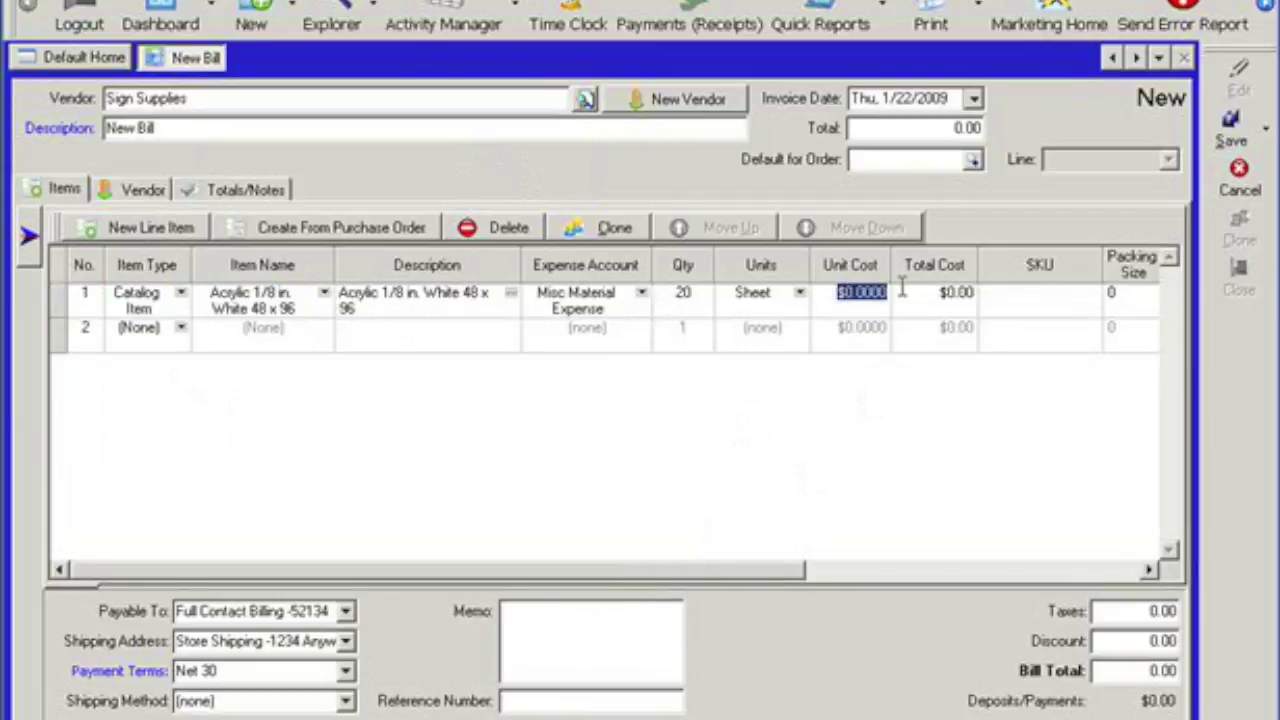
pyautogui.write('100')
pyautogui.press('Tab')
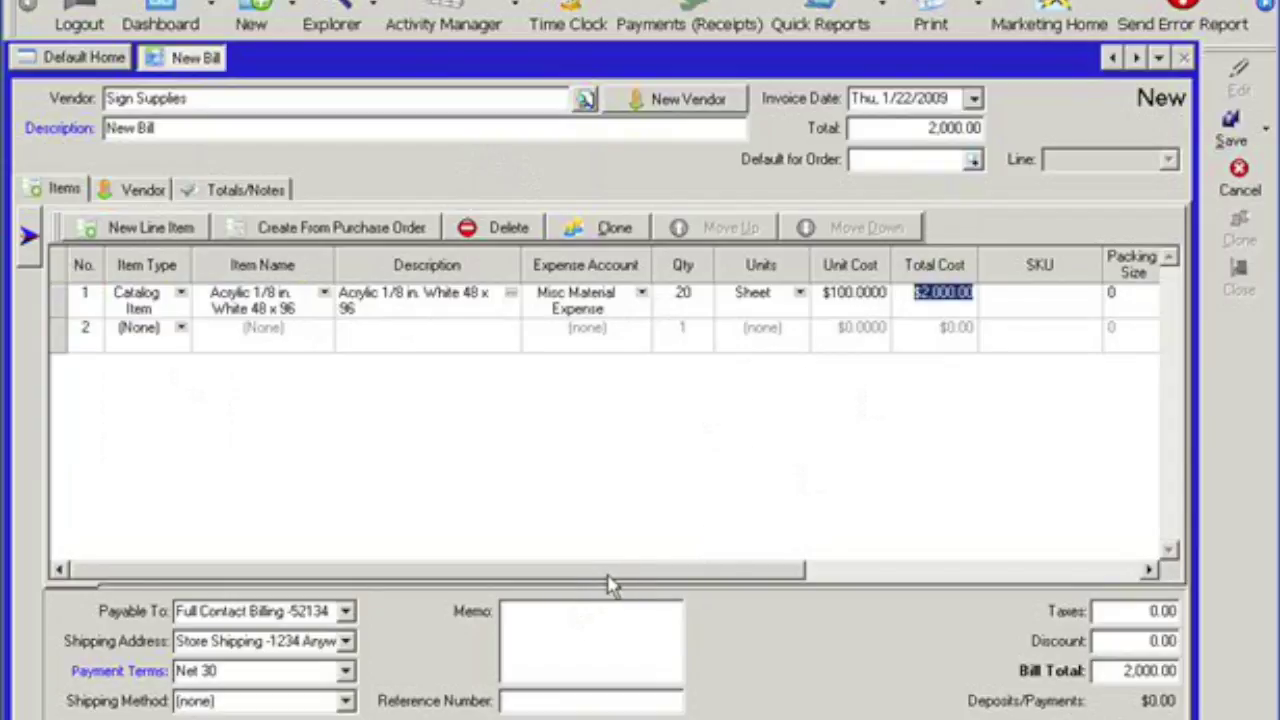
# Add the part "Alumalite - 10MM White 48 x 96" as the second line item of the bill.
pyautogui.moveTo(660, 565); pyautogui.dragTo(703, 568)
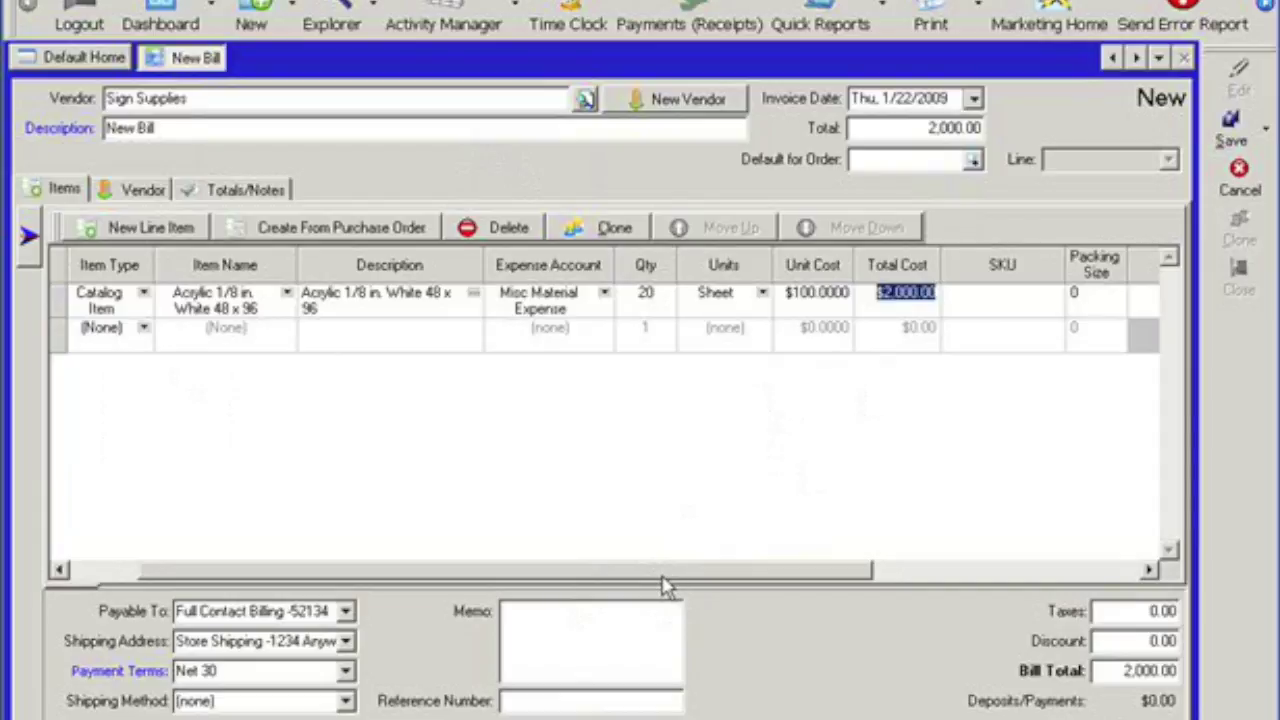
pyautogui.moveTo(666, 586); pyautogui.dragTo(508, 597)
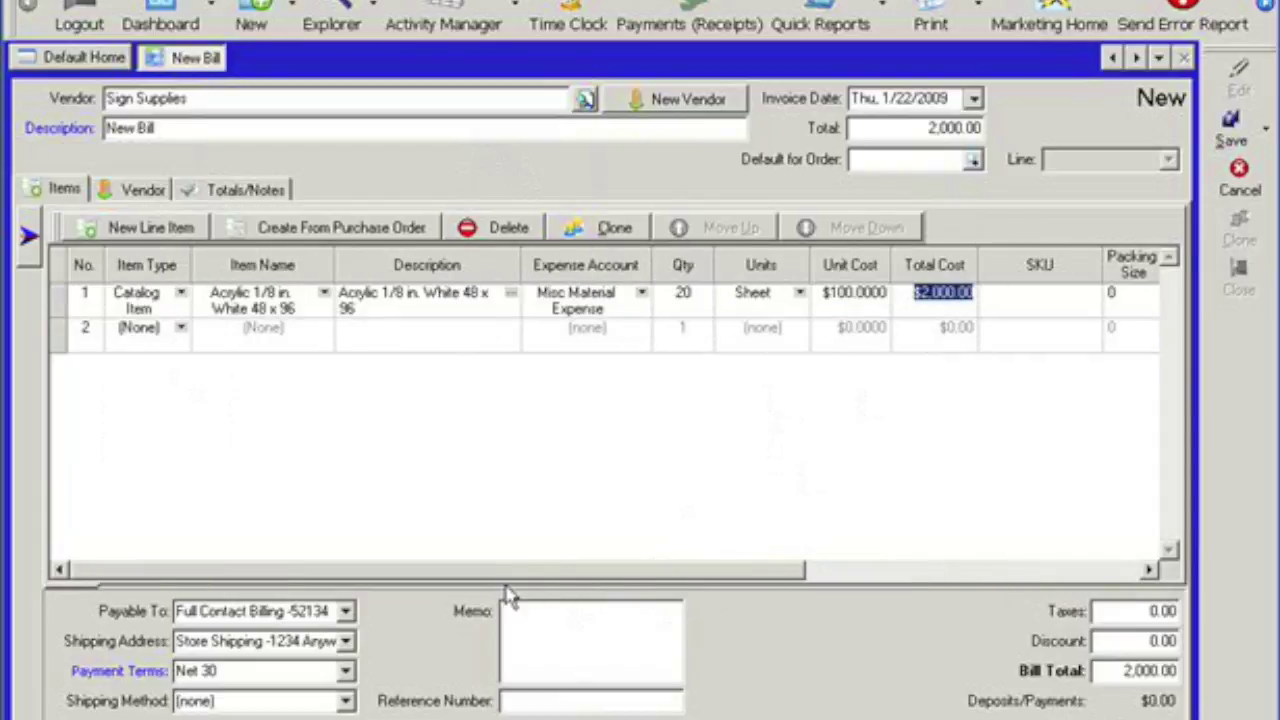
pyautogui.click(181, 328)
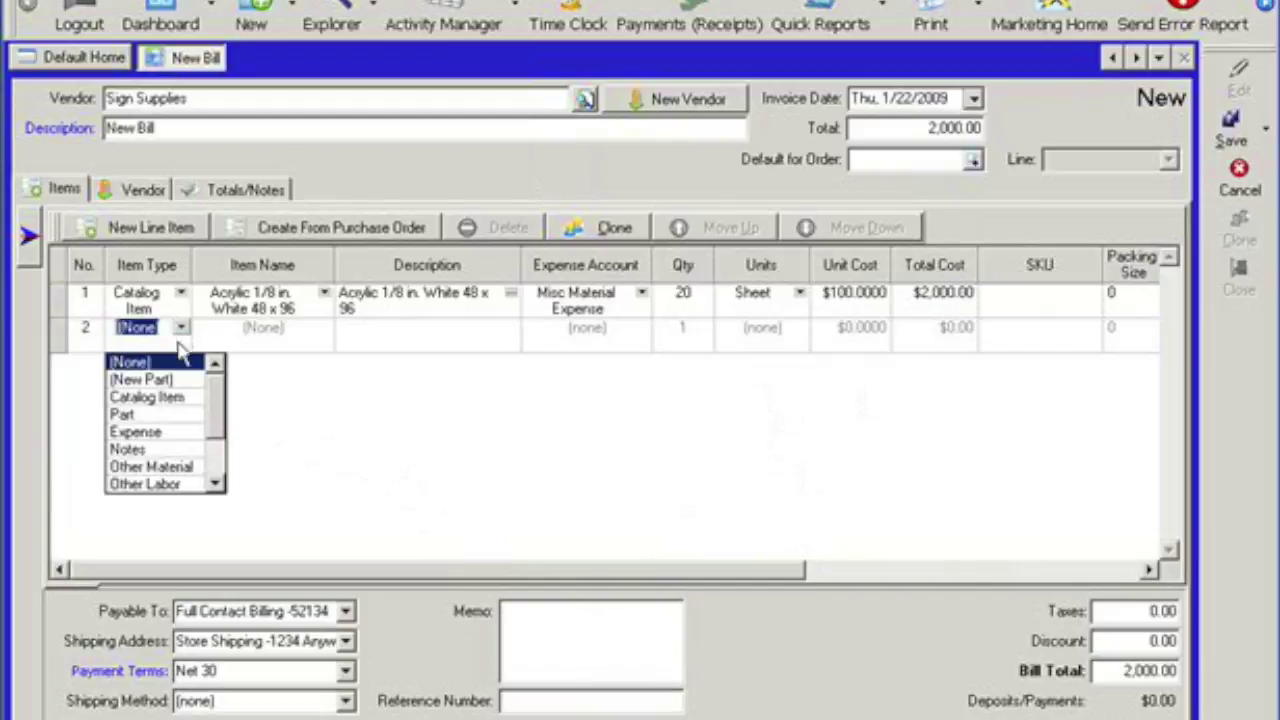
pyautogui.click(163, 416)
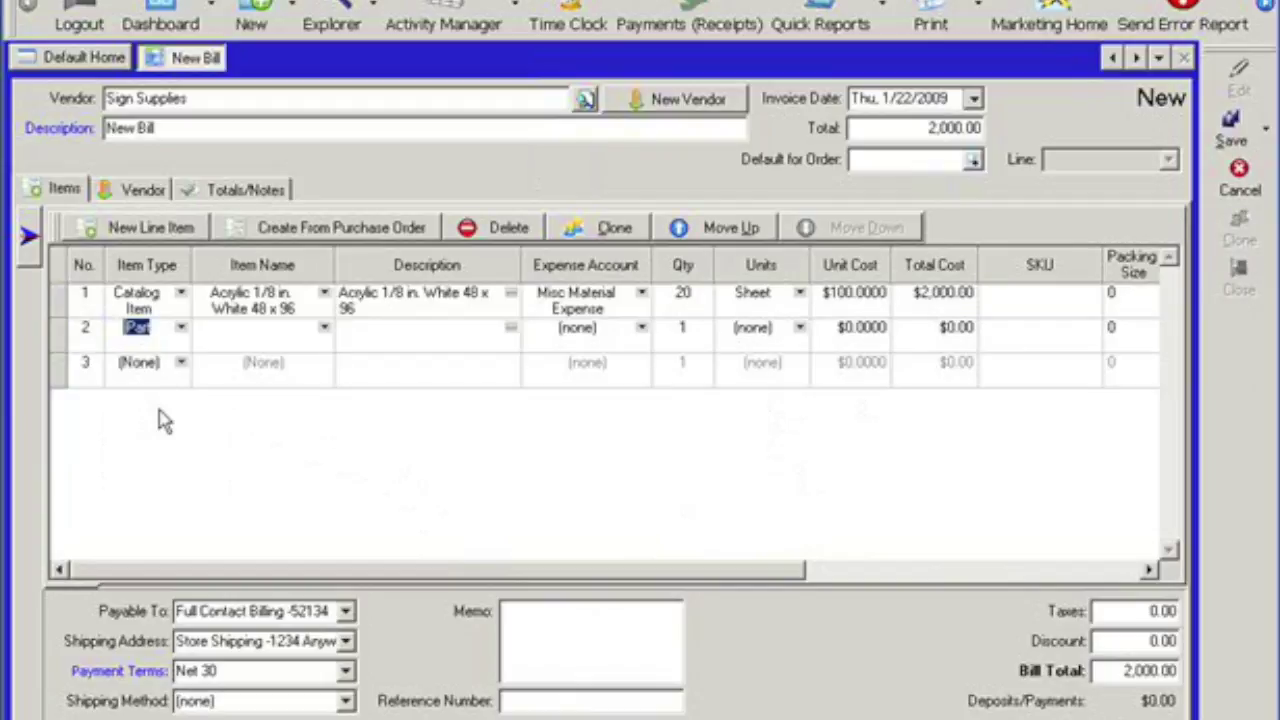
pyautogui.click(324, 328)
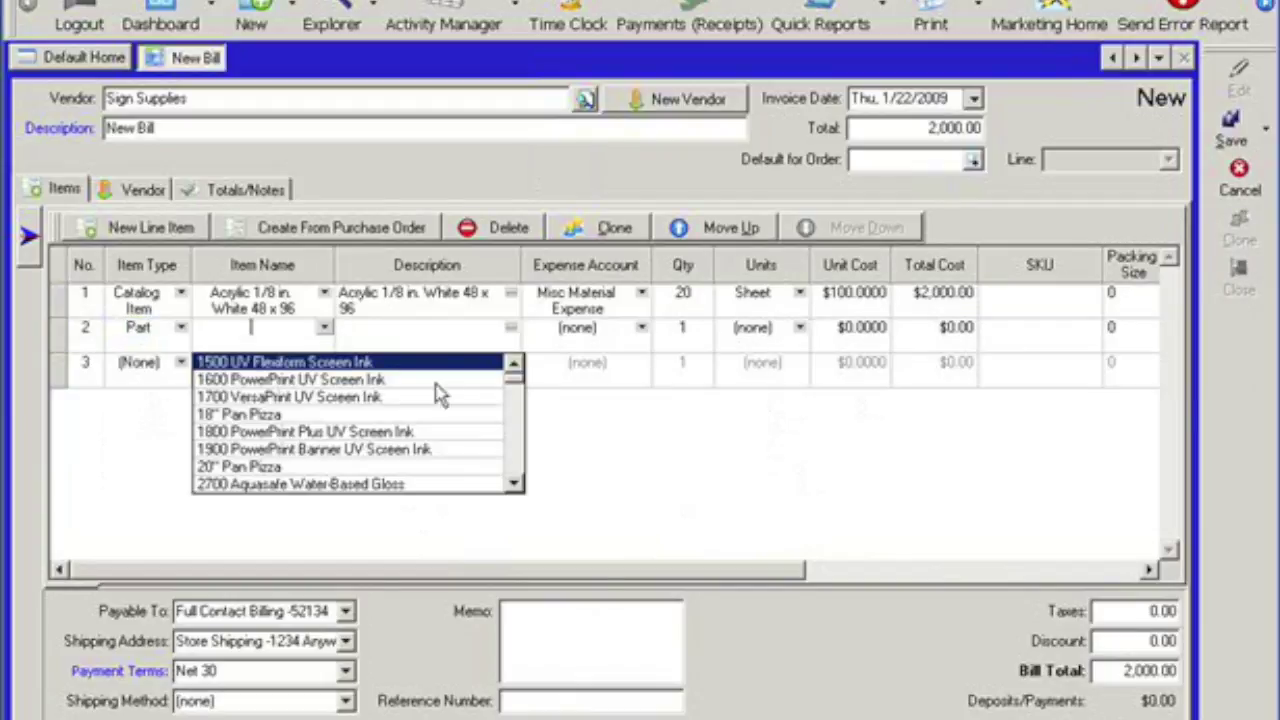
pyautogui.click(514, 484)
pyautogui.scroll(-4, 516, 488)
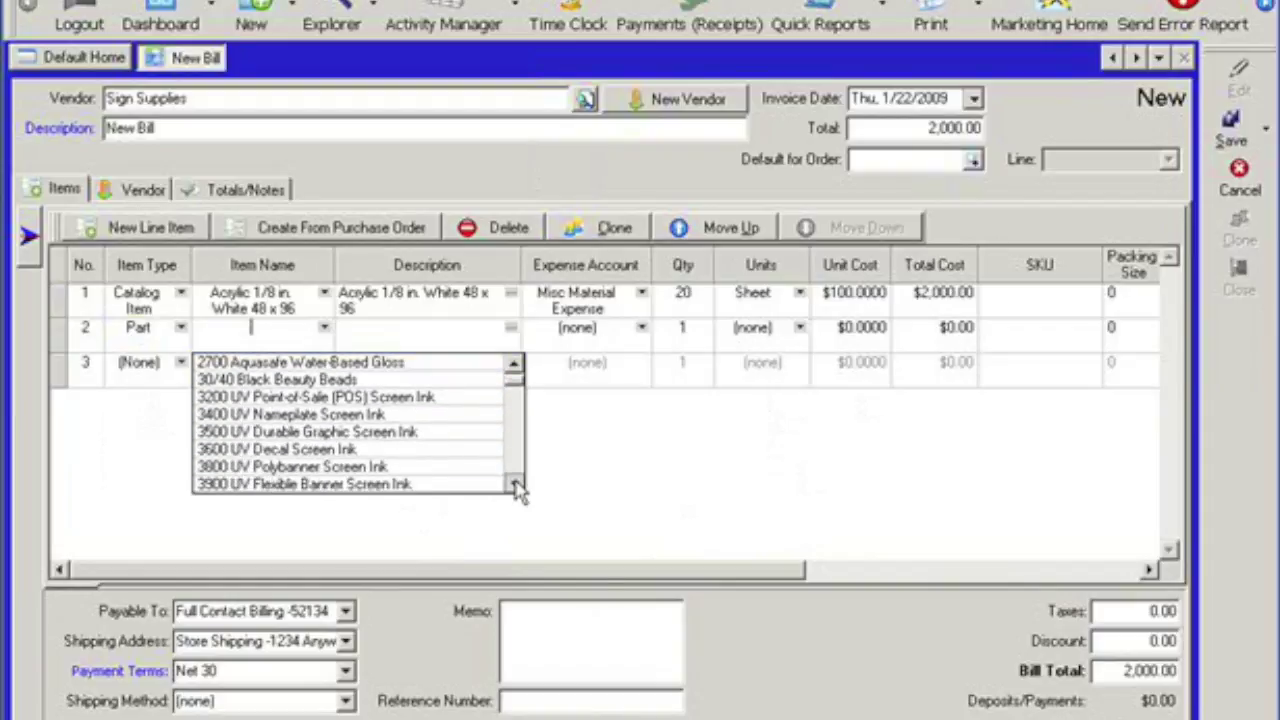
pyautogui.scroll(-4, 516, 488)
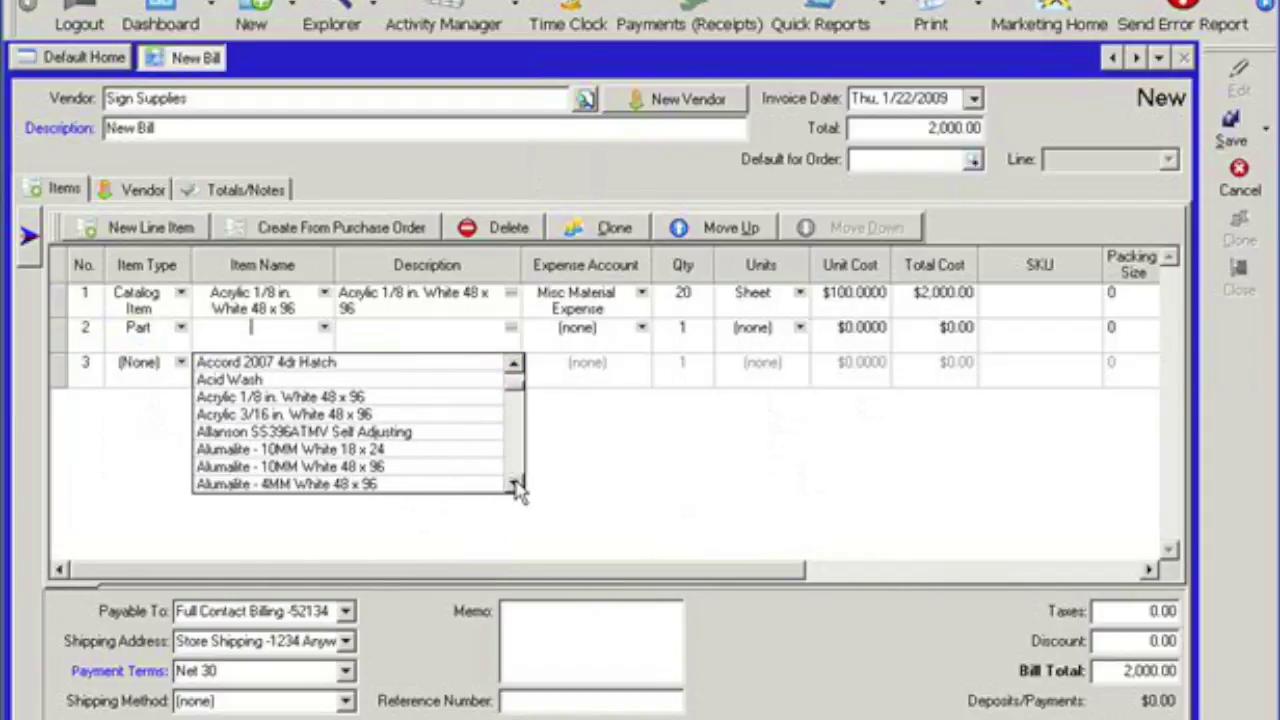
pyautogui.click(404, 467)
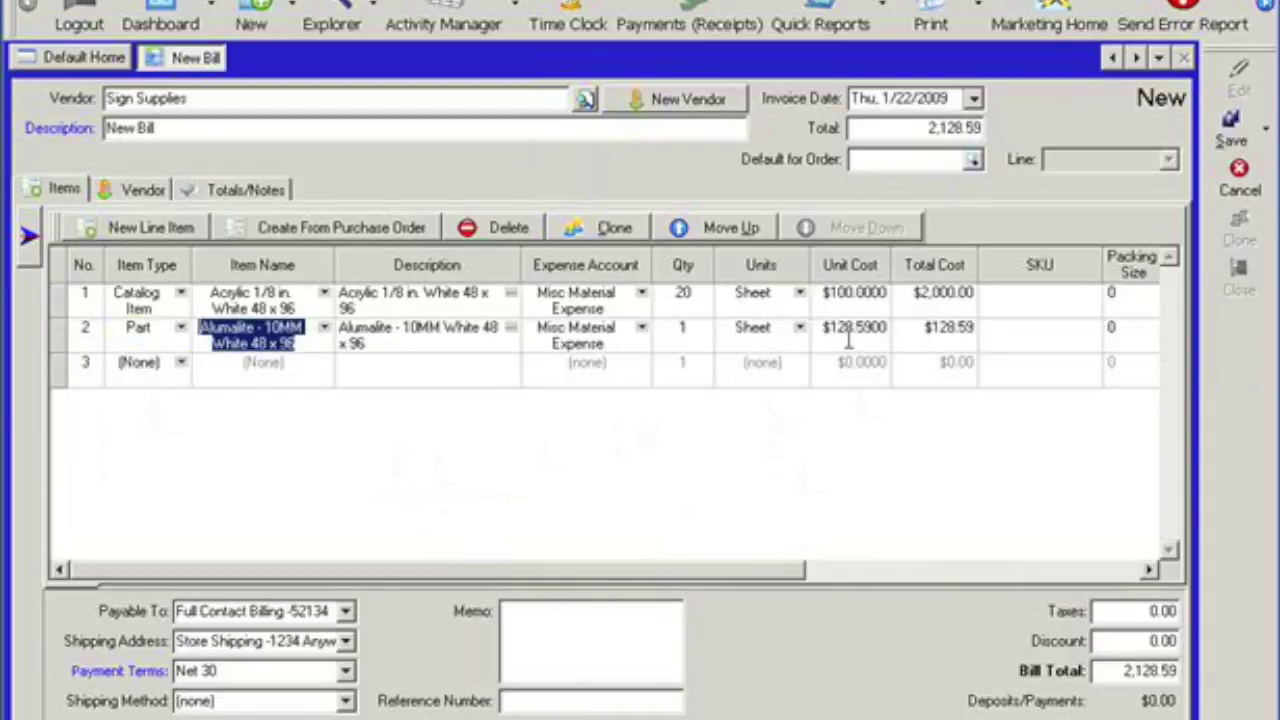
# Set the quantity of the Alumalite line item to 10.
pyautogui.click(686, 329)
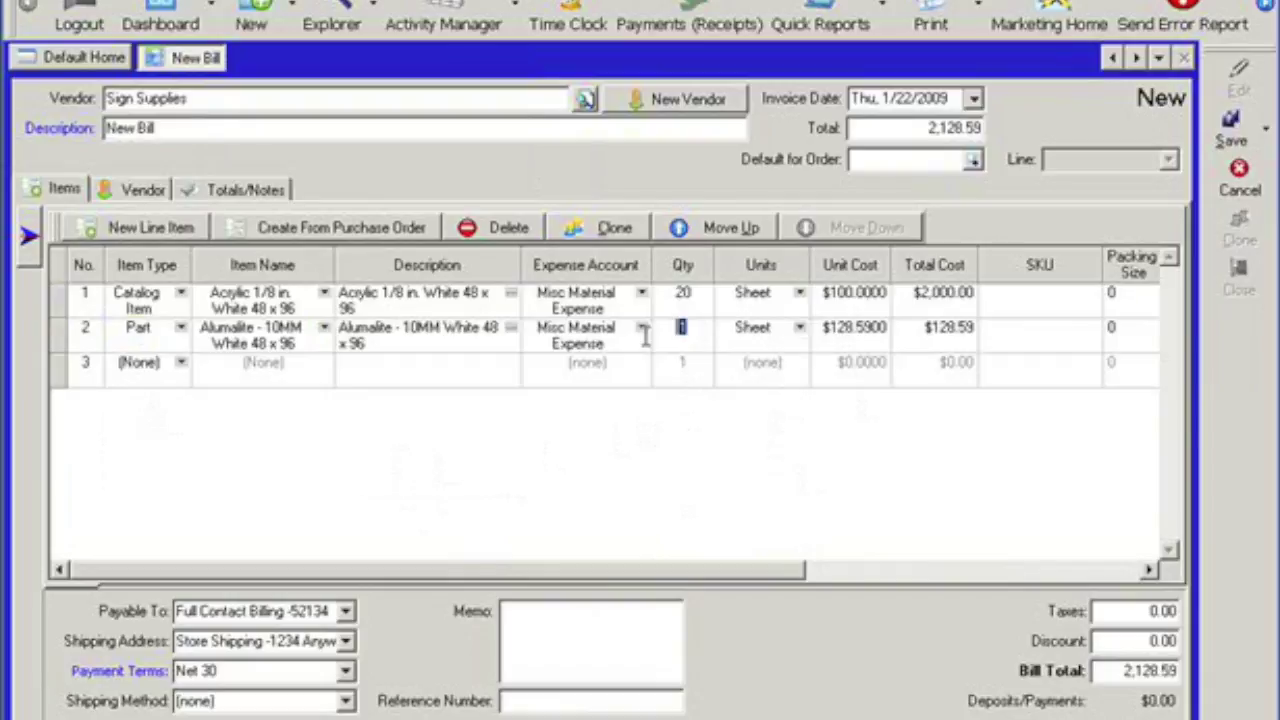
pyautogui.write('10')
pyautogui.press('Tab')
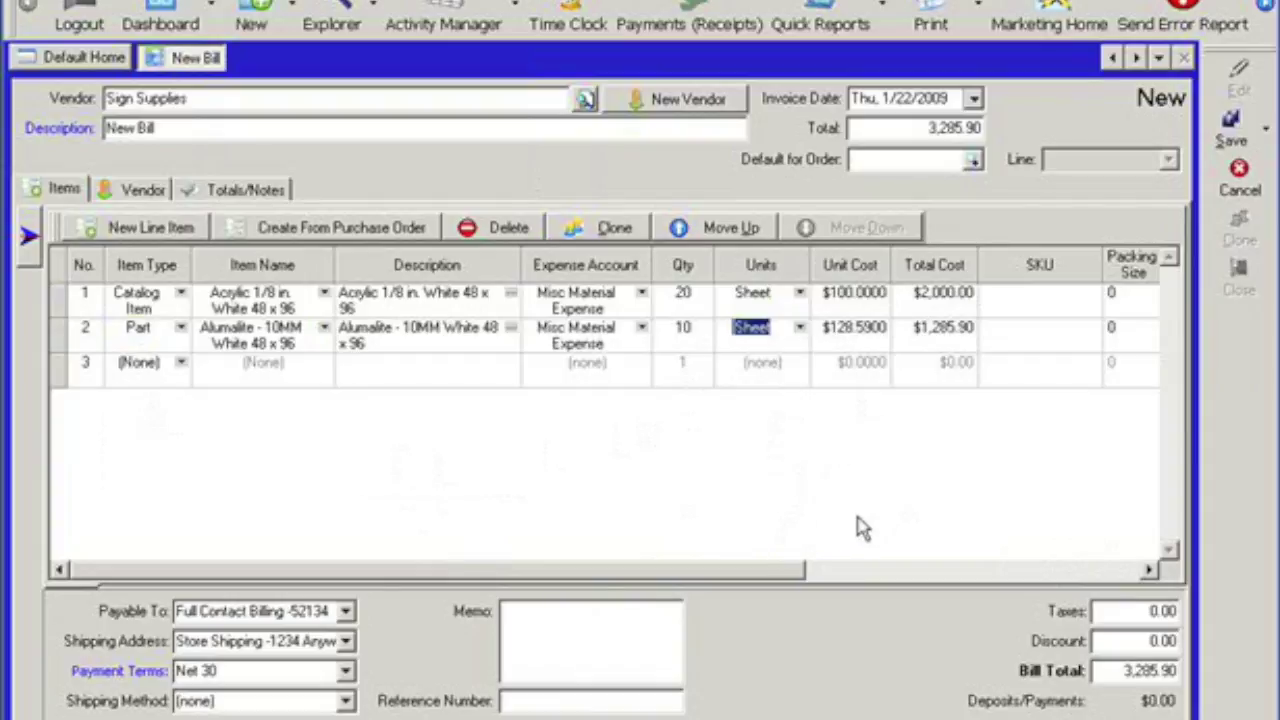
# Review the item types available for the third line without choosing one.
pyautogui.click(180, 366)
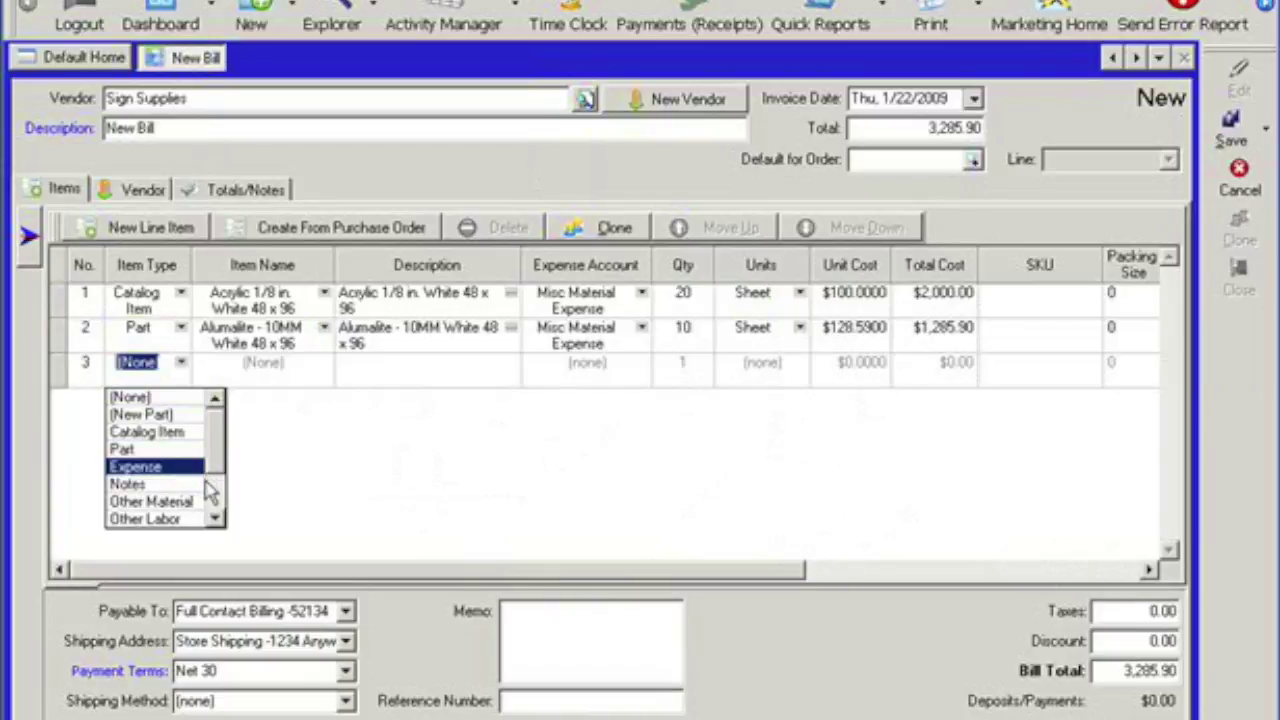
pyautogui.scroll(-1, 217, 522)
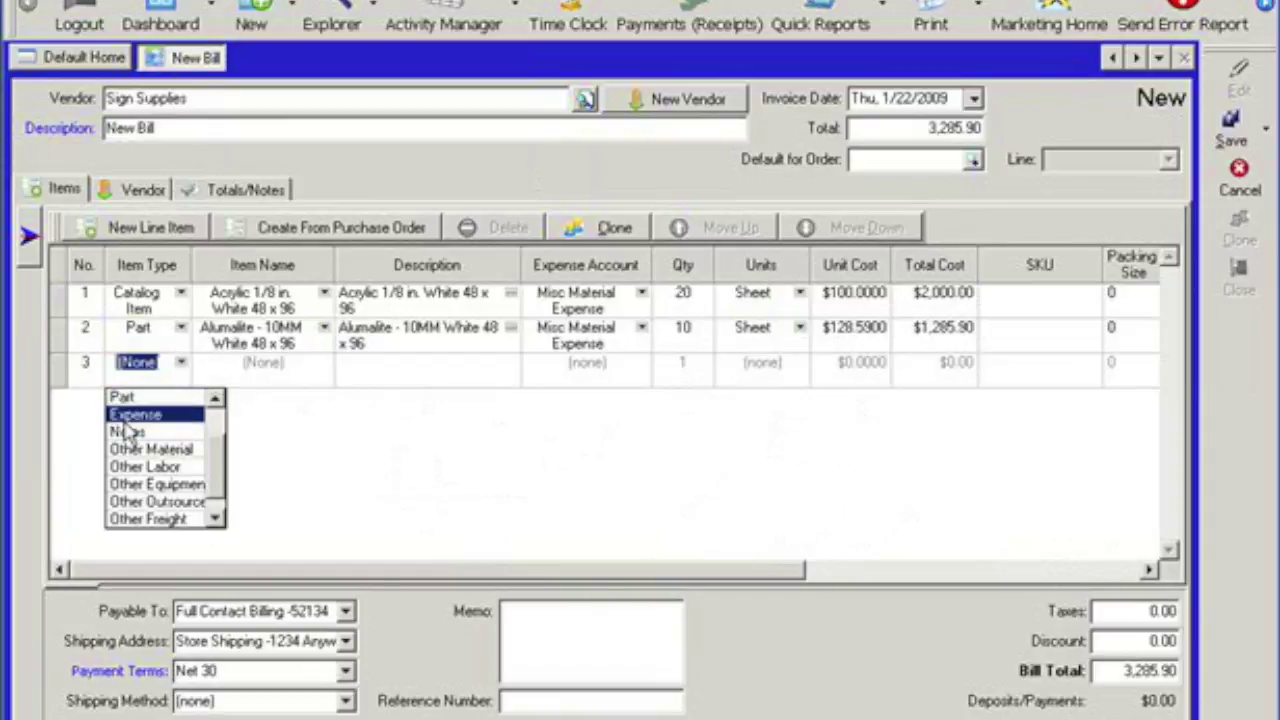
pyautogui.press('Down')
pyautogui.press('Down')
pyautogui.press('Down')
pyautogui.press('Down')
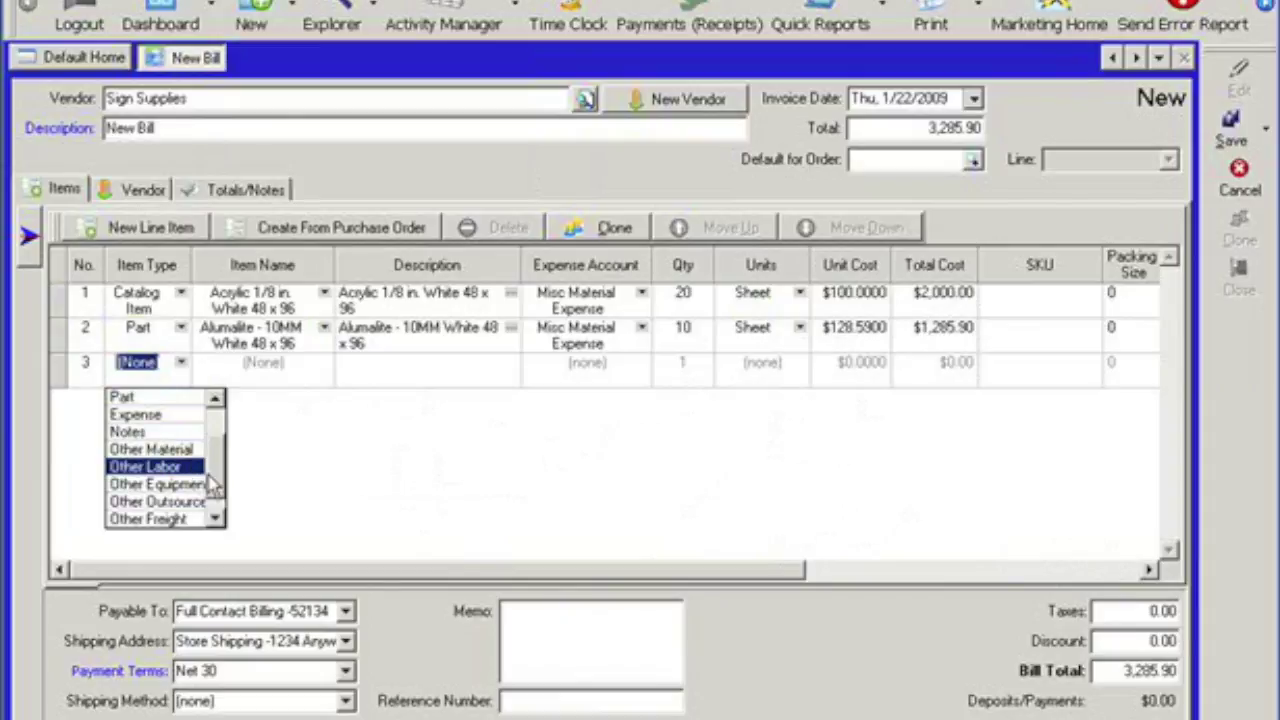
pyautogui.click(275, 500)
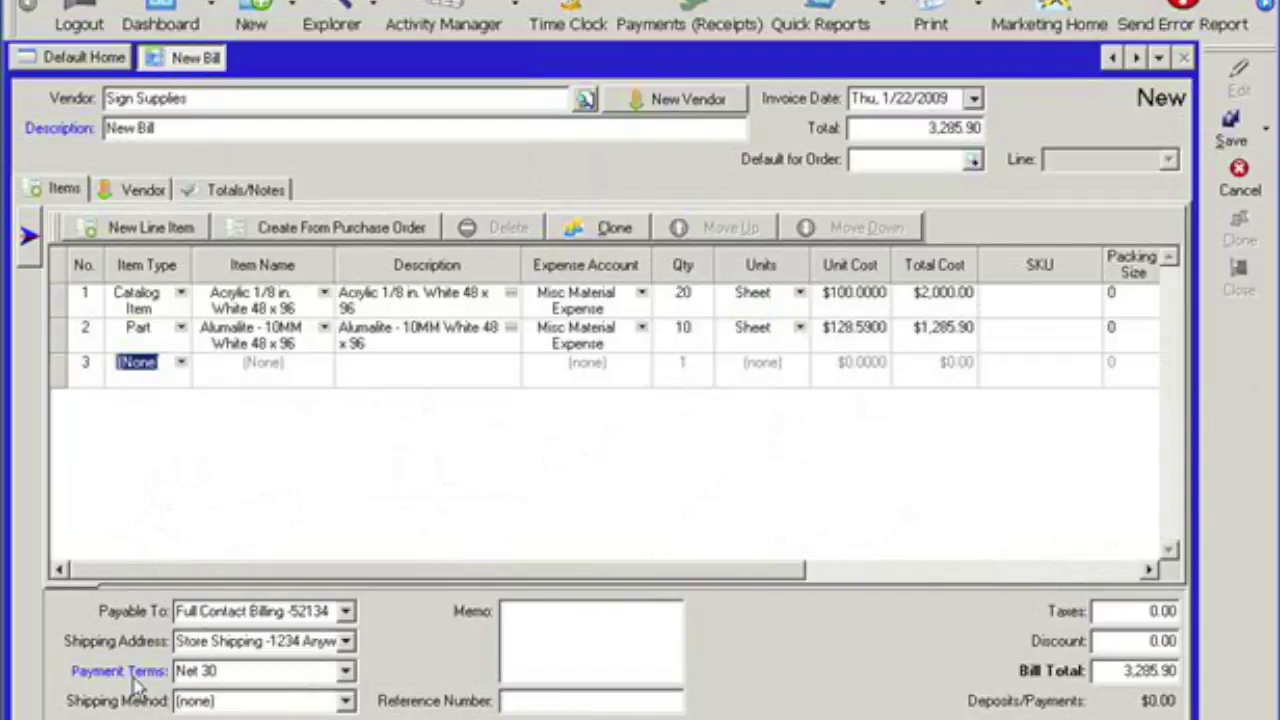
# Set the bill's shipping method to UPS and check the bill total.
pyautogui.click(344, 703)
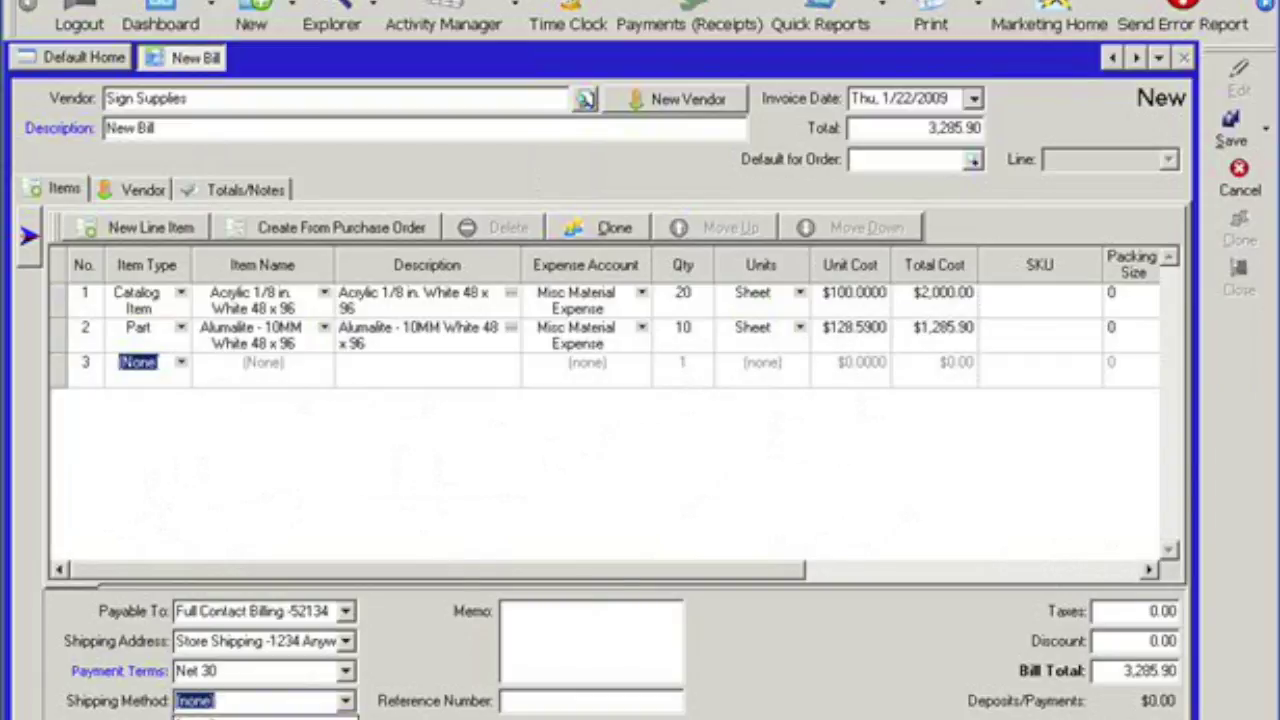
pyautogui.press('Down')
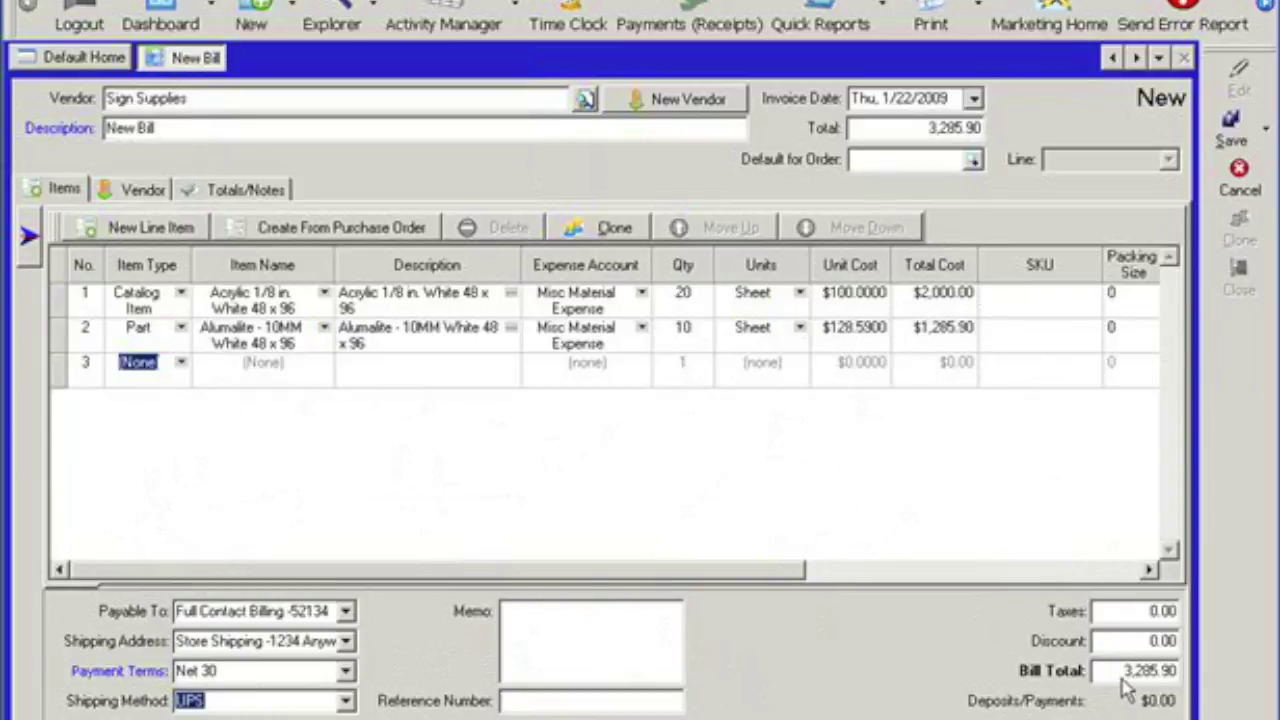
pyautogui.moveTo(1116, 676); pyautogui.dragTo(1200, 684)
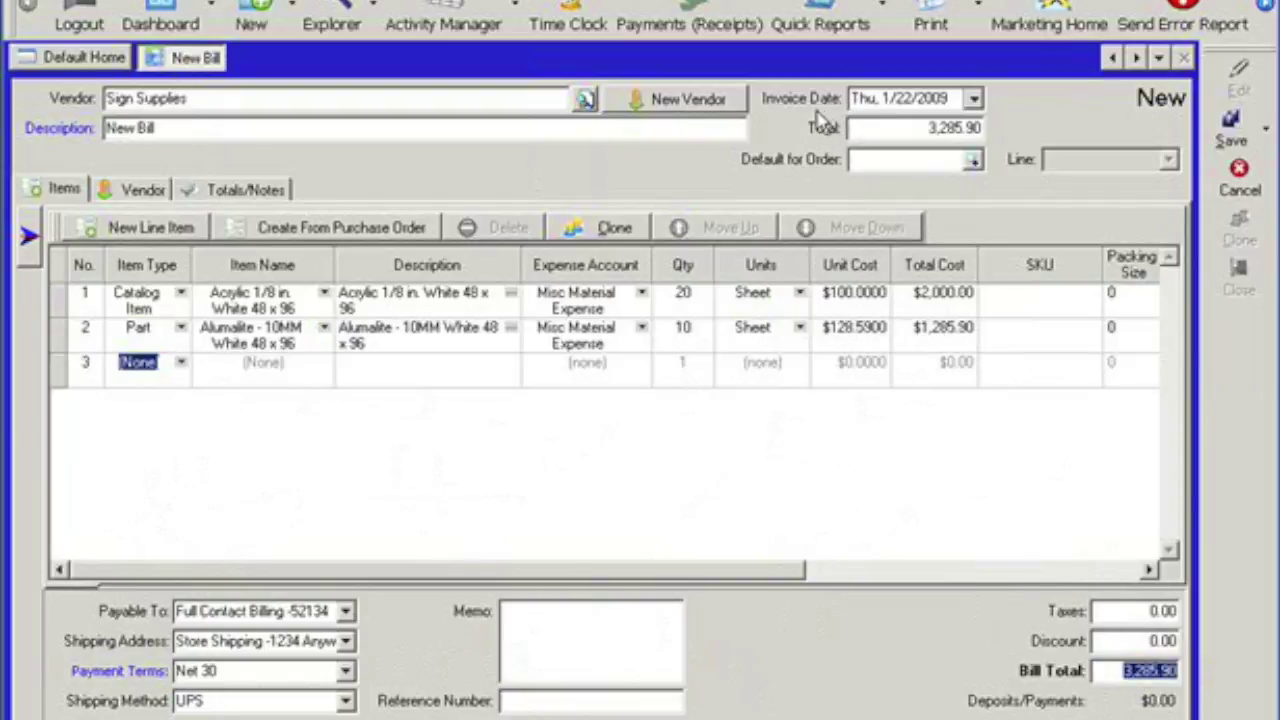
# Review the bill's vendor details and its totals and notes, and save the bill.
pyautogui.click(133, 190)
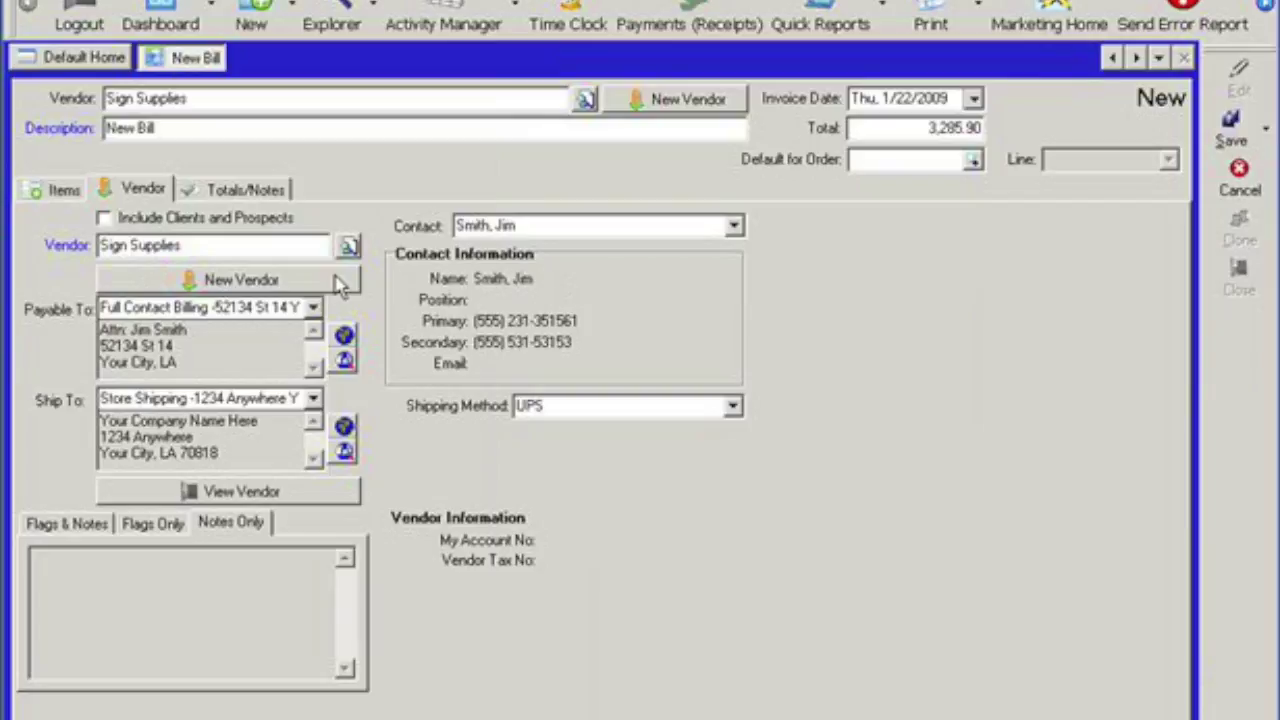
pyautogui.click(222, 193)
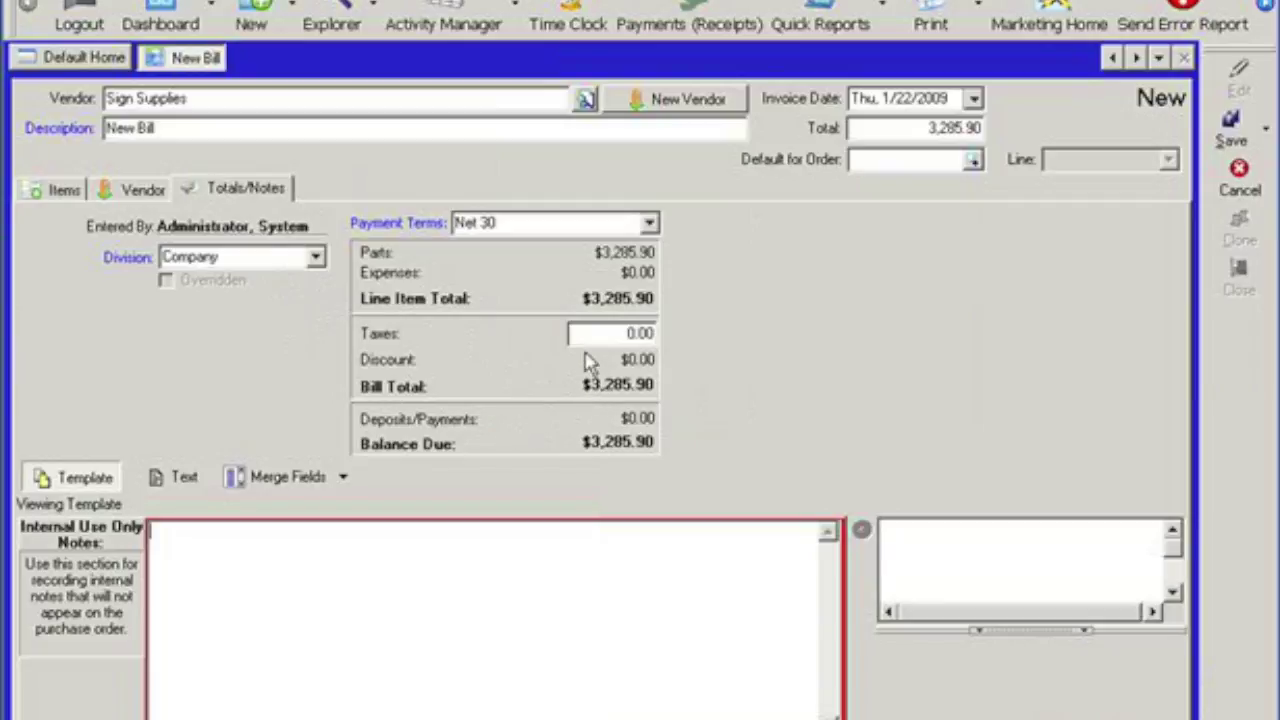
pyautogui.click(1220, 142)
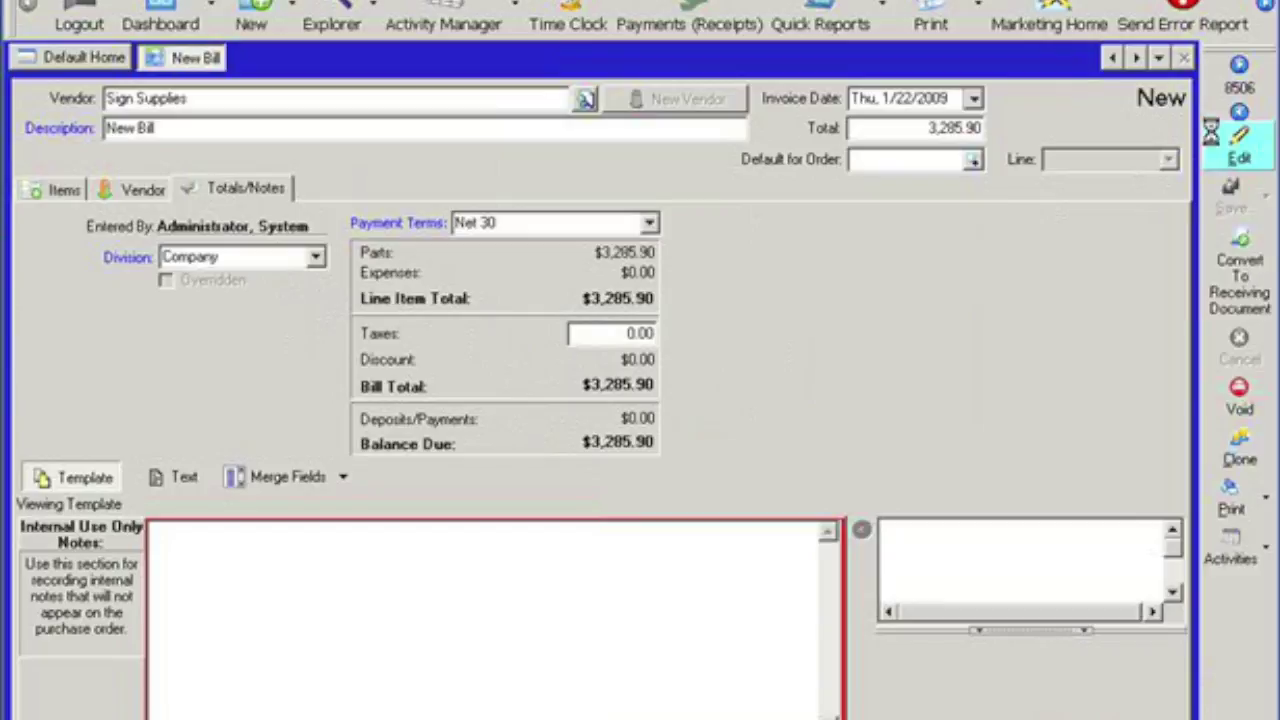